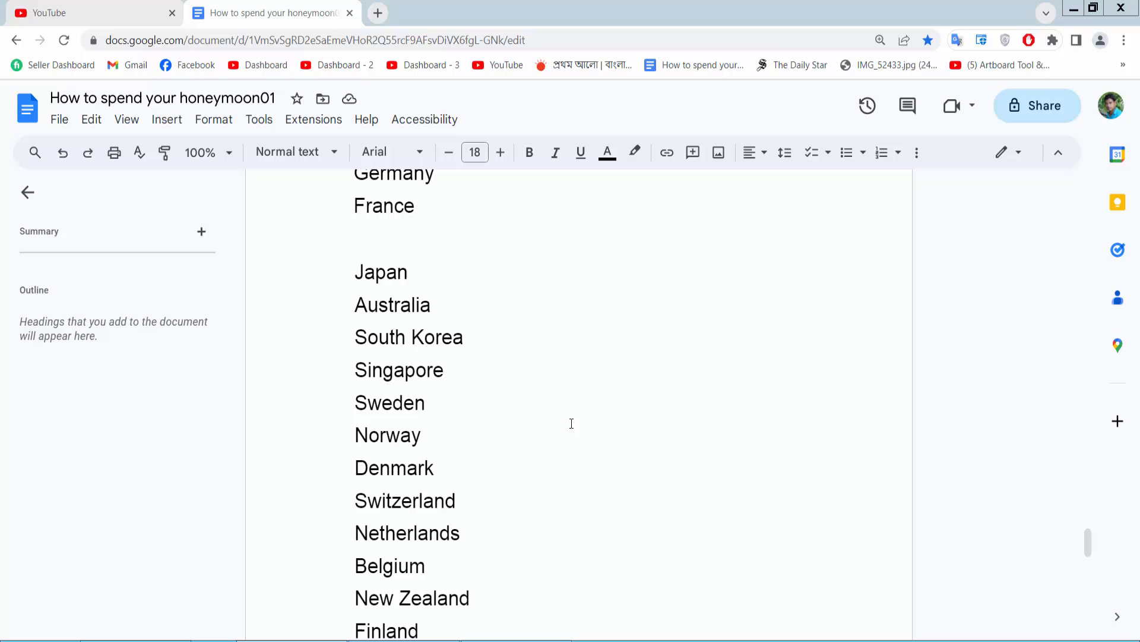
# Place the caret in the country list at the end of Australia.
pyautogui.click(480, 296)
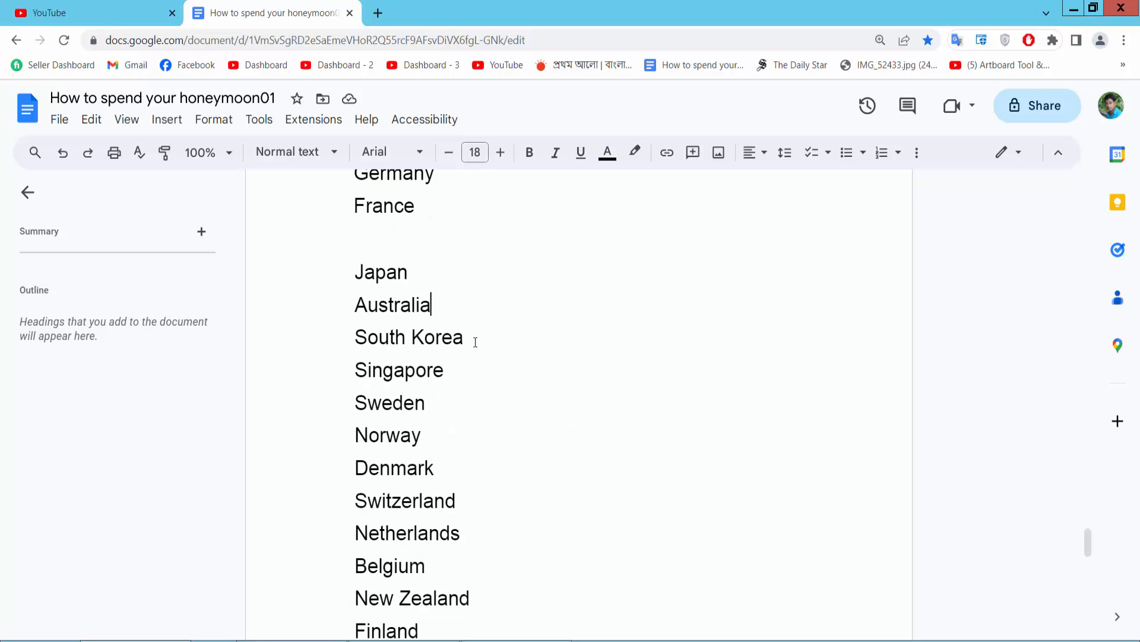
# Format Japan through Norway as a Roman-numeral list (I., A., 1. style), I. to VI.
pyautogui.moveTo(432, 438); pyautogui.dragTo(349, 279)
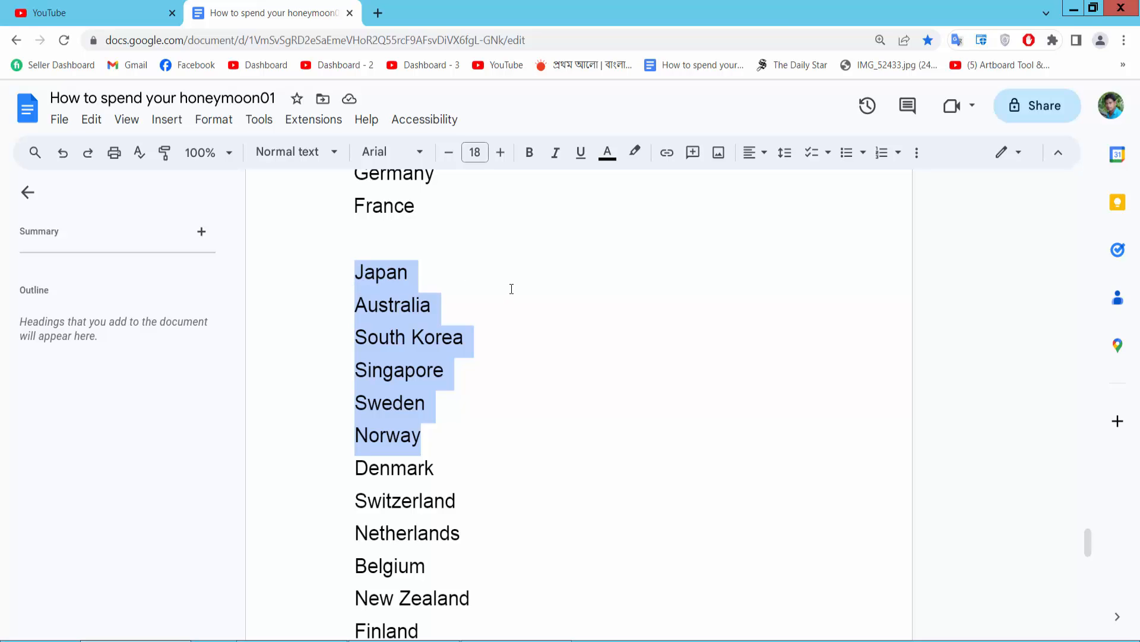
pyautogui.click(899, 153)
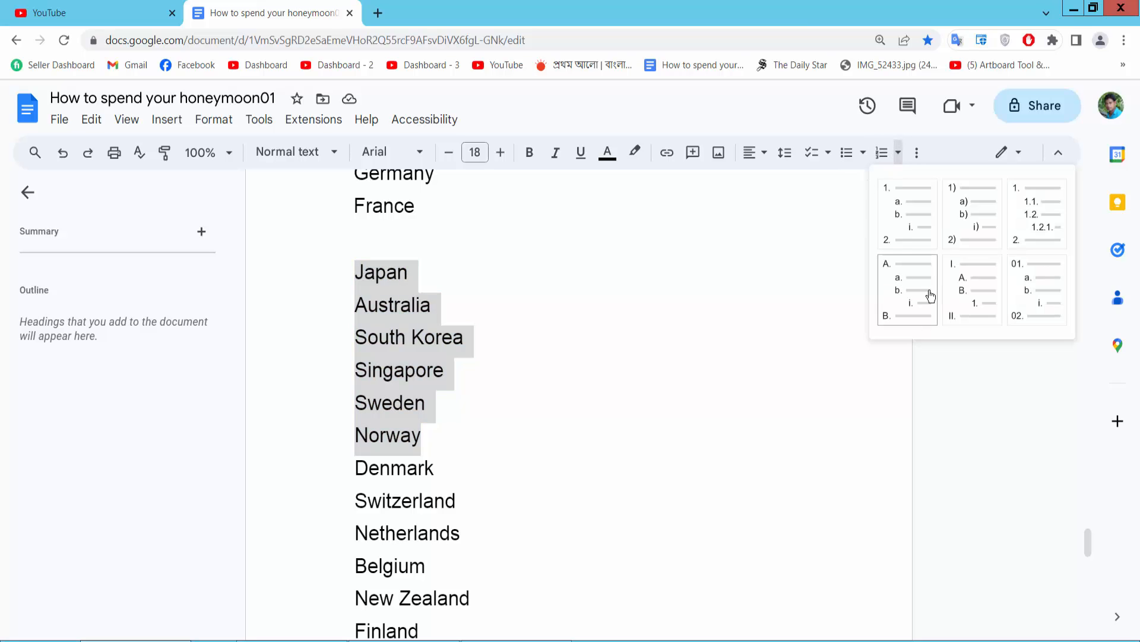
pyautogui.click(967, 288)
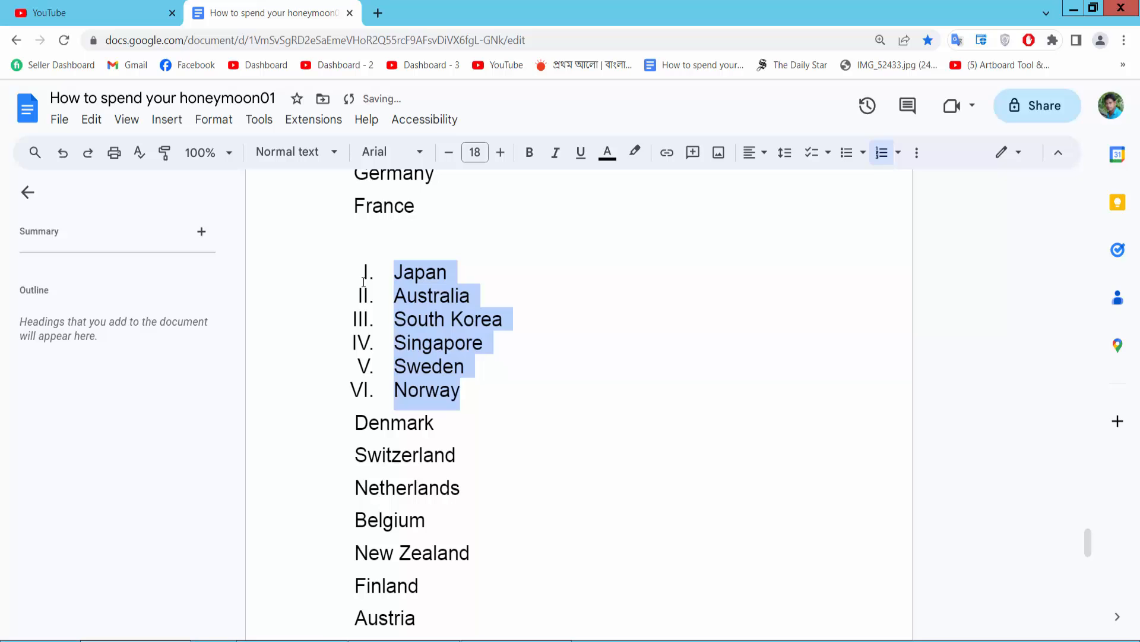
pyautogui.click(396, 276)
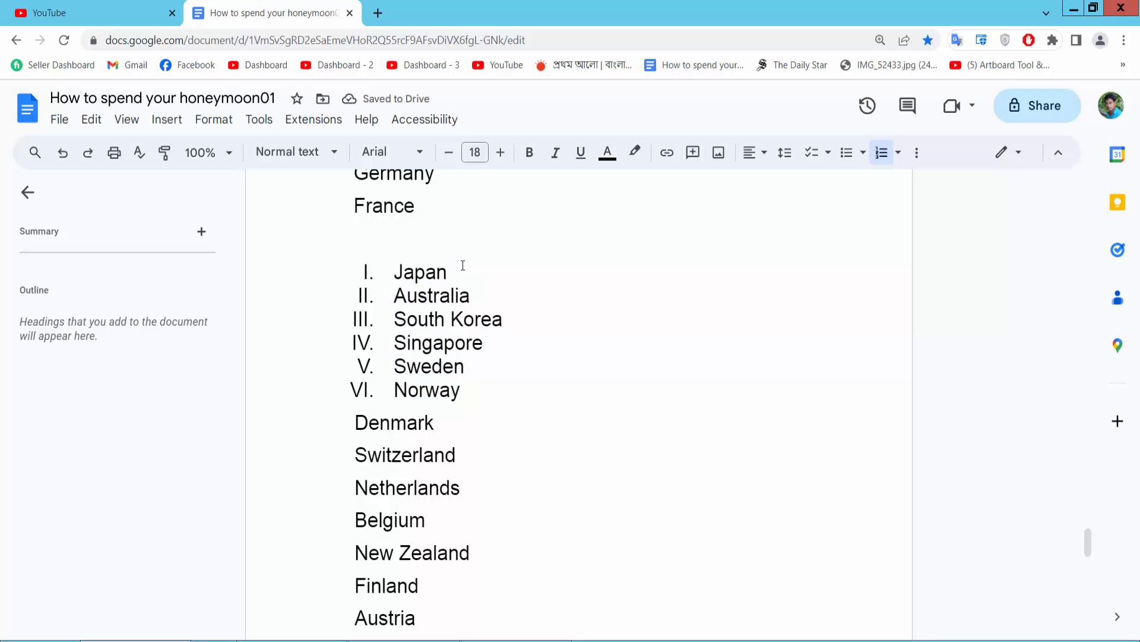
pyautogui.scroll(-1, 462, 268)
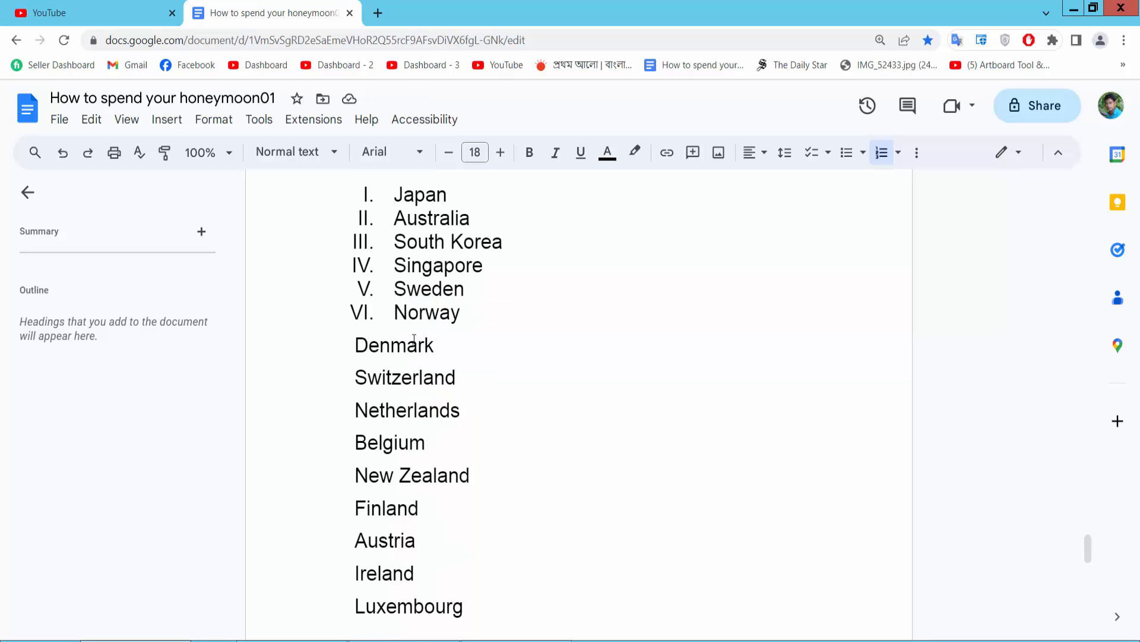
pyautogui.scroll(3, 476, 343)
# Format United States through France as a Roman-numeral list (I., A., 1. style), I. to V.
pyautogui.moveTo(426, 360); pyautogui.dragTo(354, 225)
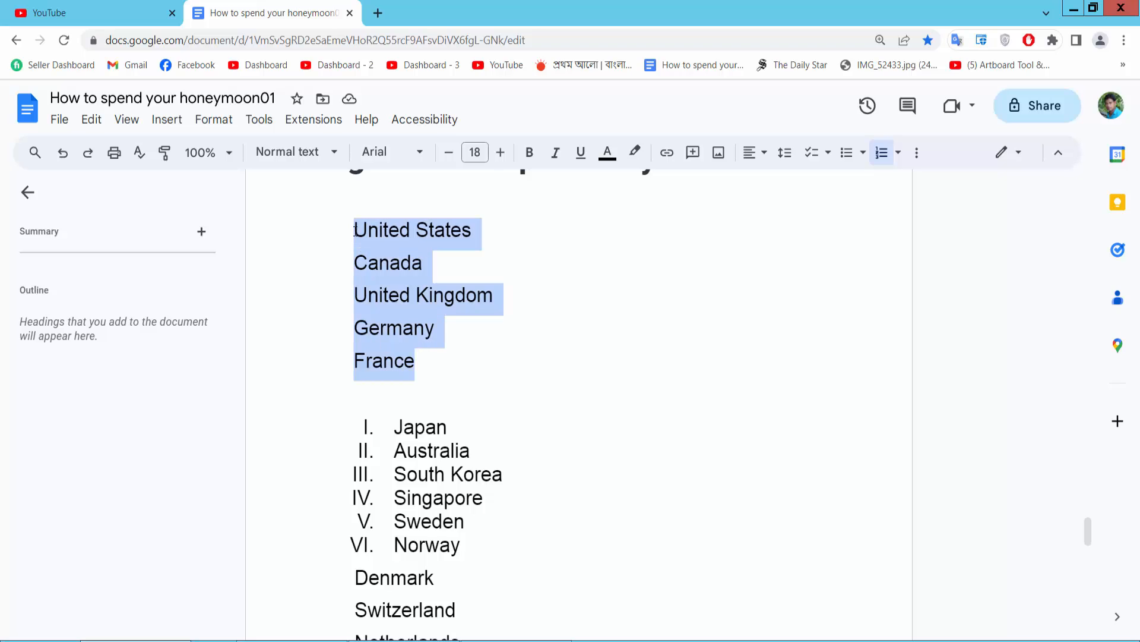
pyautogui.click(898, 153)
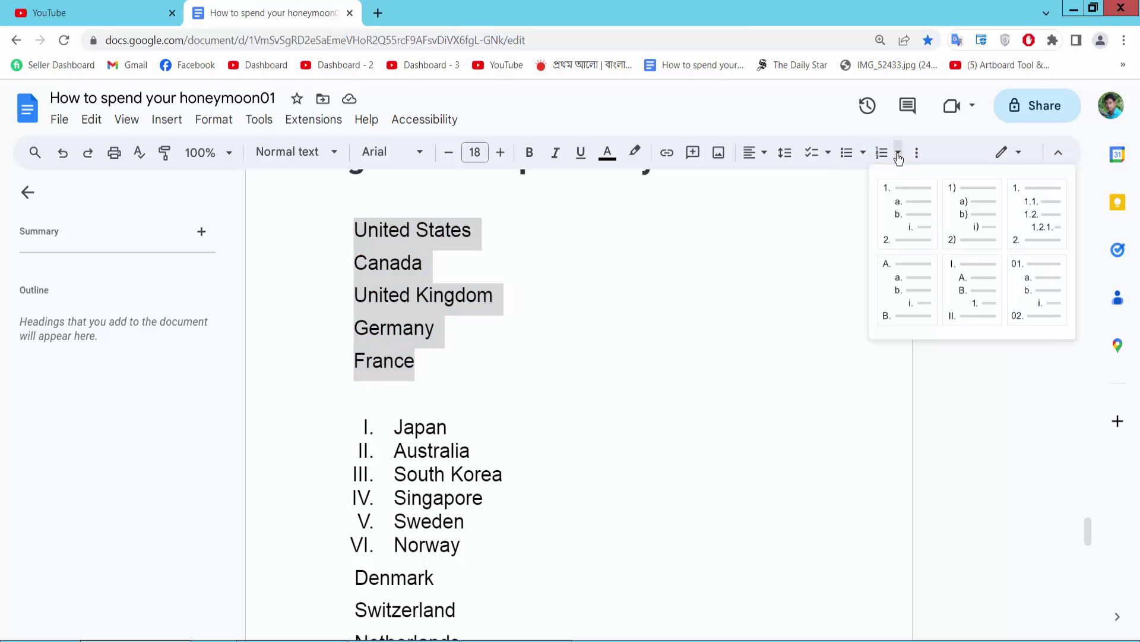
pyautogui.click(971, 286)
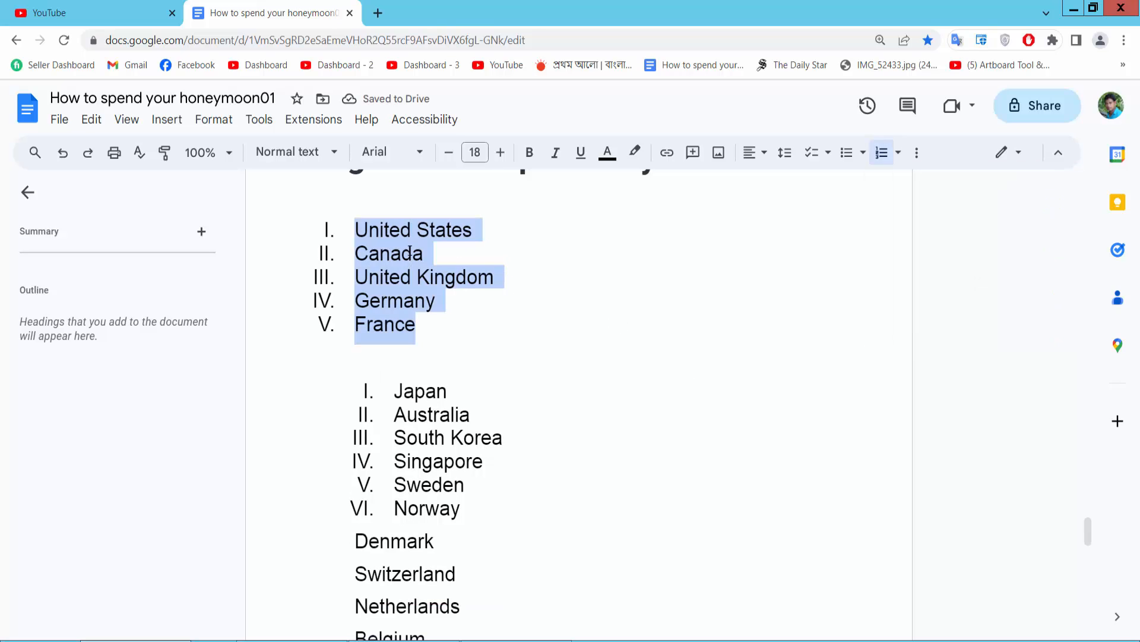
# Nest Canada under United States as sub-item A. and start a new item after it.
pyautogui.click(354, 253)
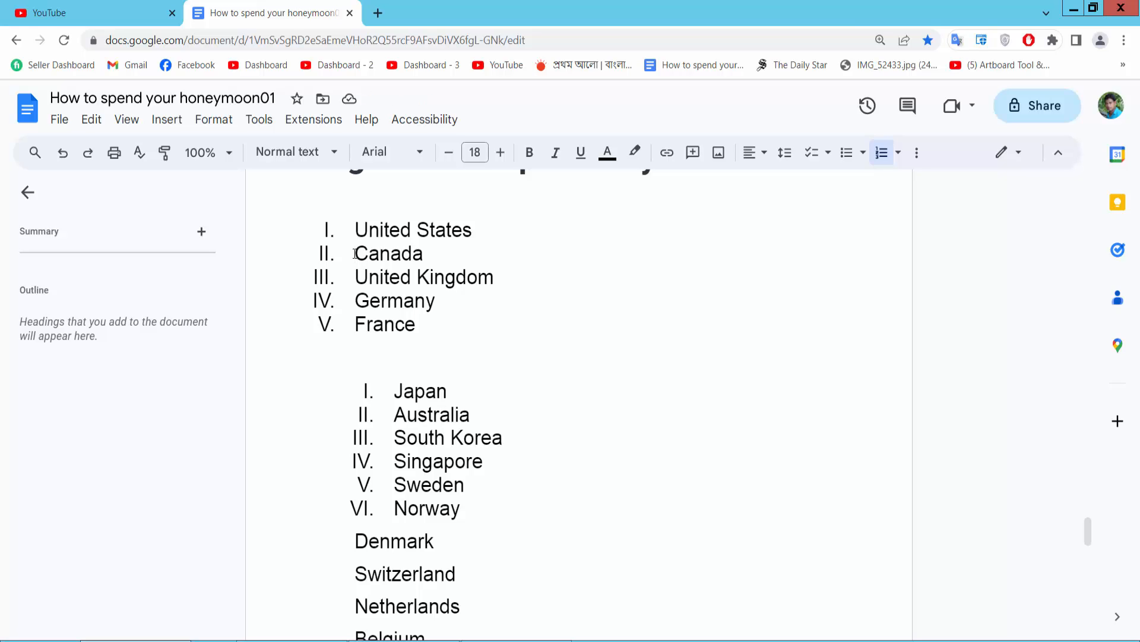
pyautogui.press('Tab')
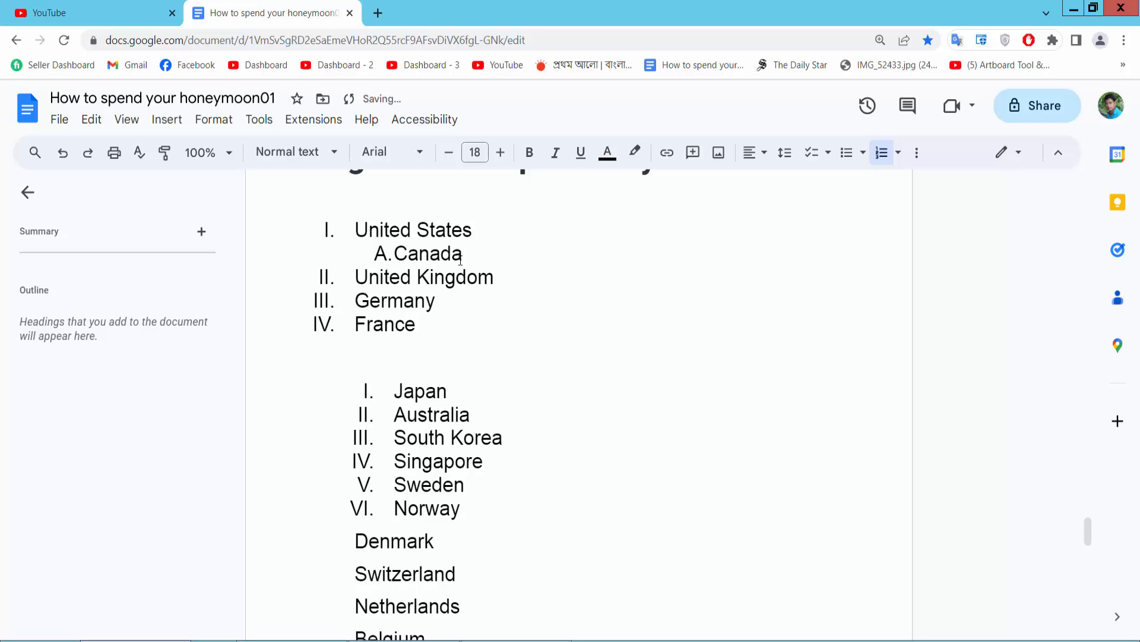
pyautogui.click(474, 260)
pyautogui.press('Return')
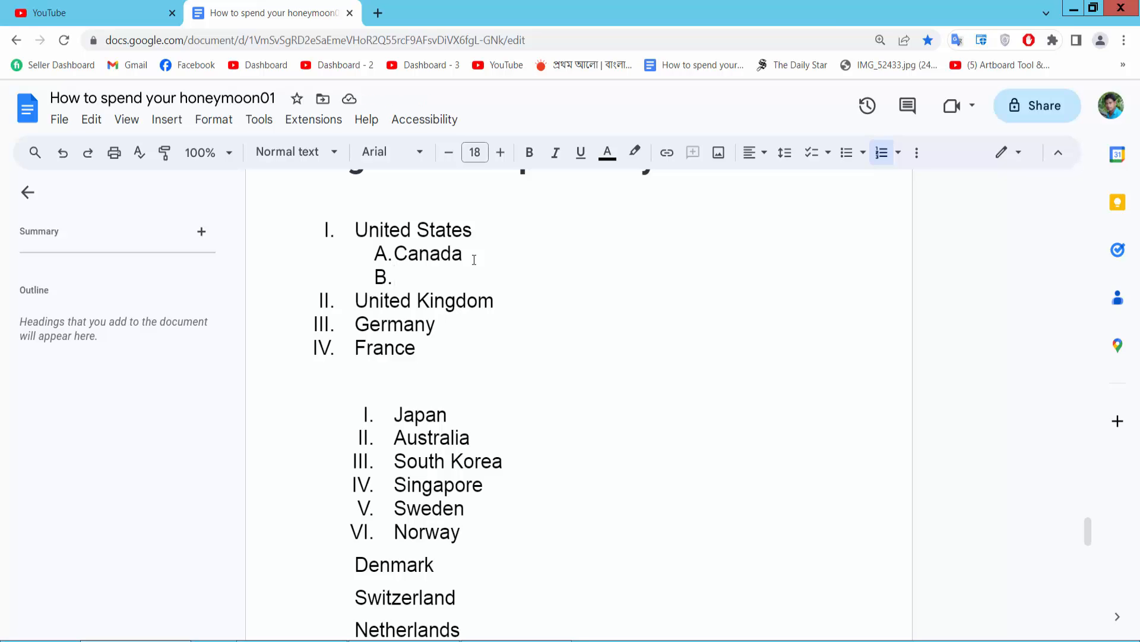
# Add deeper nested items 1. j and a) I beneath Canada.
pyautogui.press('Tab')
pyautogui.write('j')
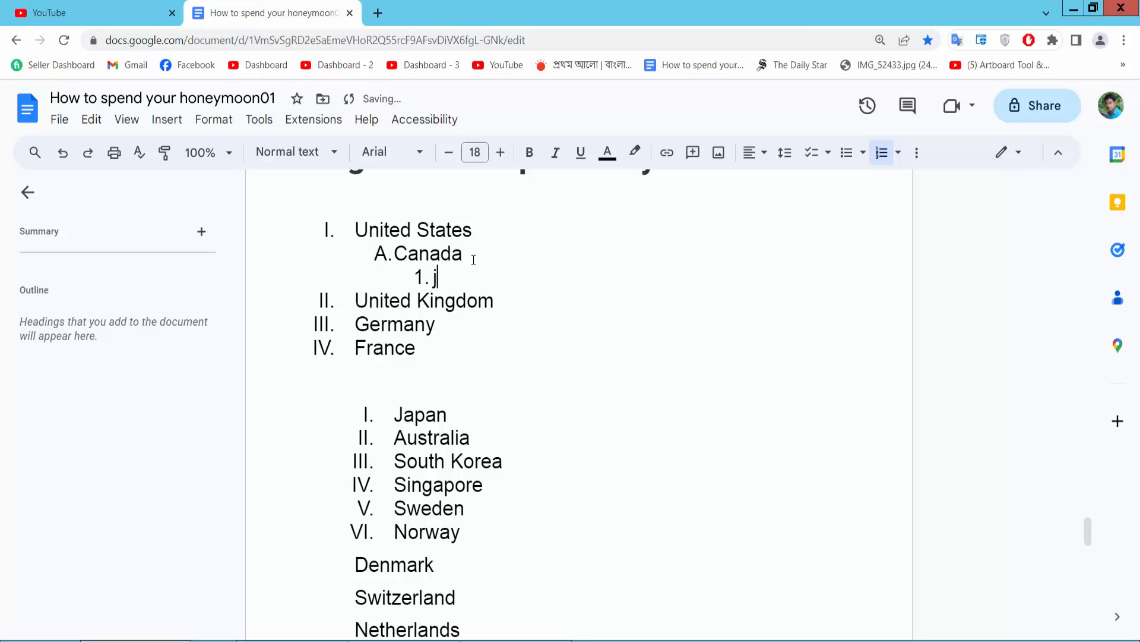
pyautogui.press('Return')
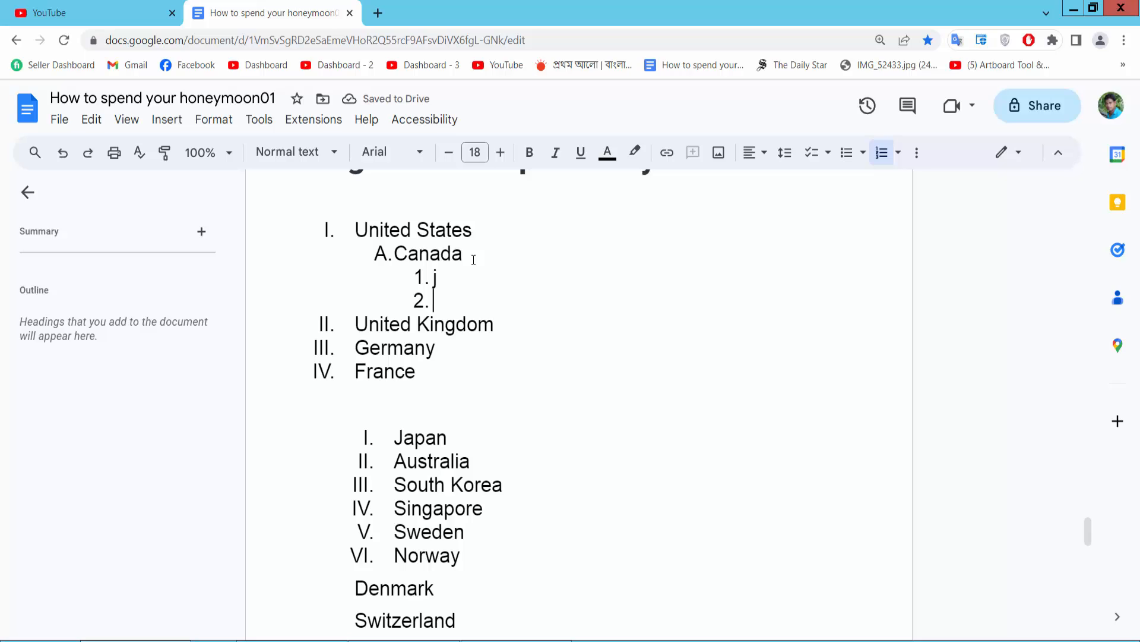
pyautogui.press('Tab')
pyautogui.write('I')
pyautogui.click(899, 153)
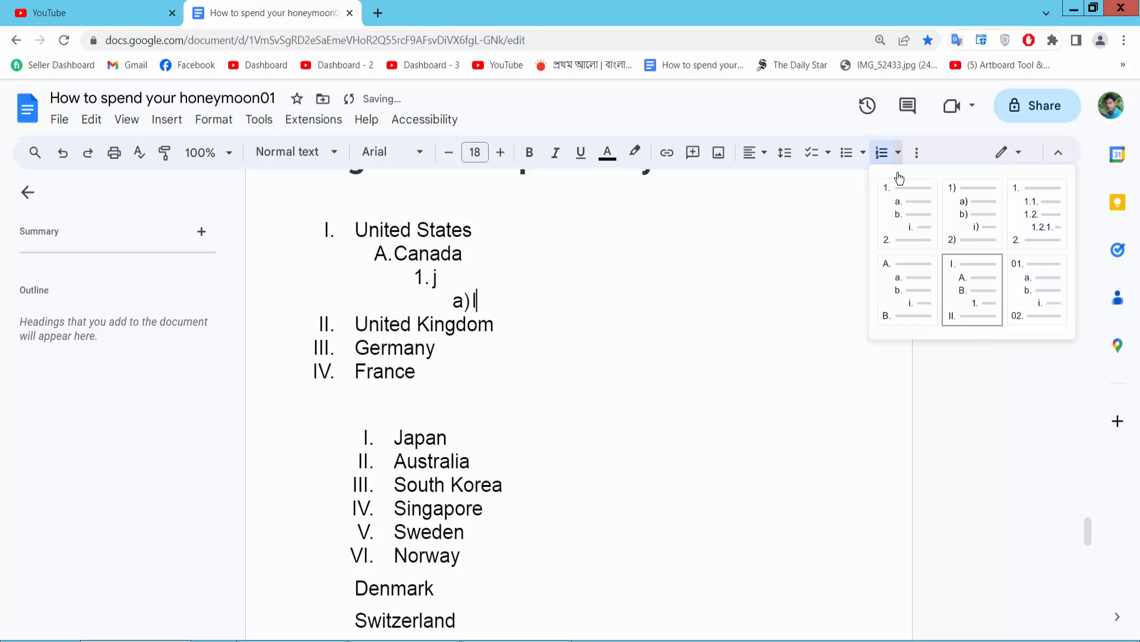